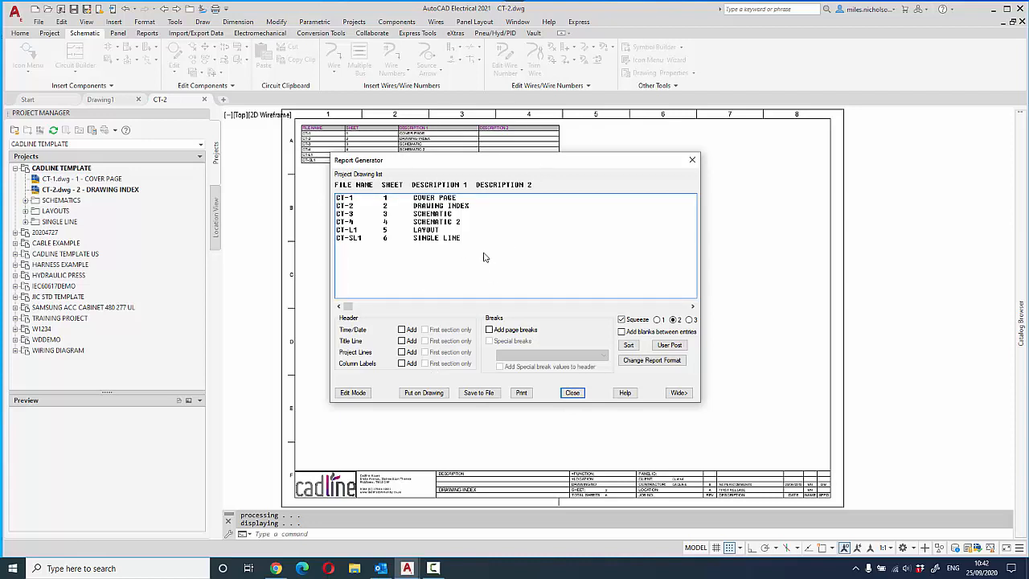
Update the existing drawing list table on the drawing with 60 rows per section, forced to maximum rows
left_click(424, 393)
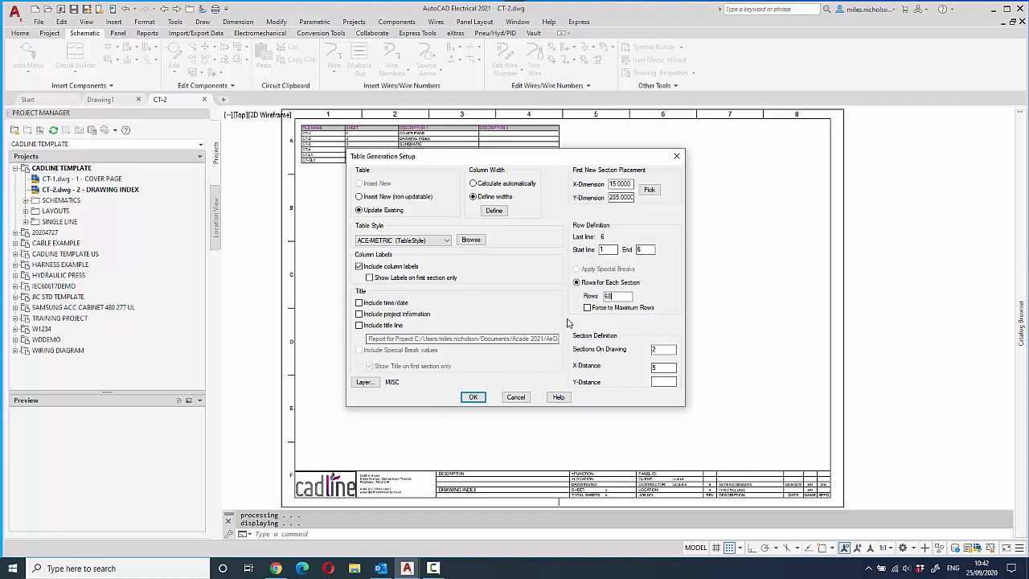
double_click(620, 296)
type("60")
left_click(592, 308)
left_click(473, 397)
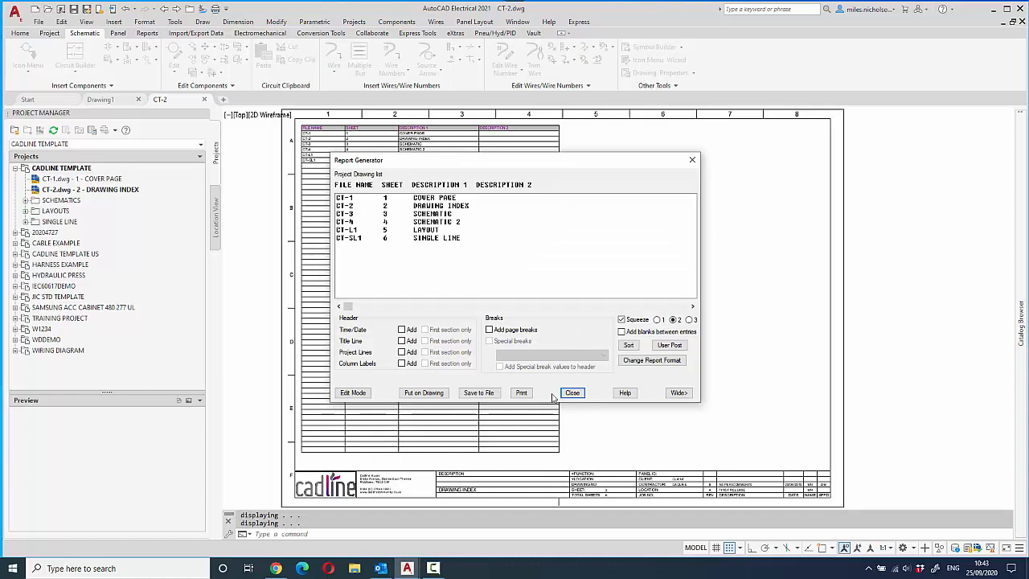
Set the rows for each section to 62 and update the drawing list table again
left_click(422, 393)
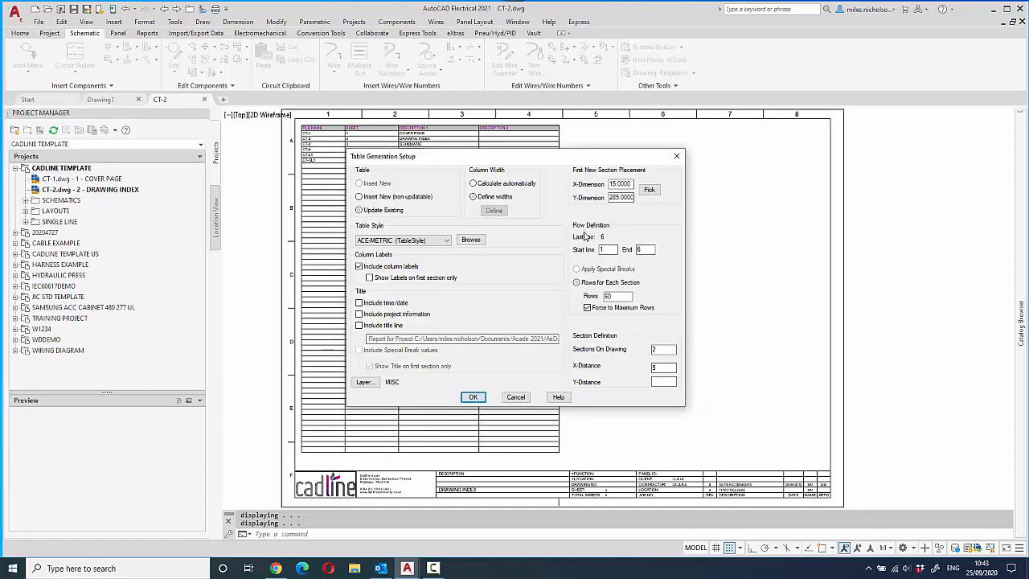
left_click(623, 295)
left_click(473, 397)
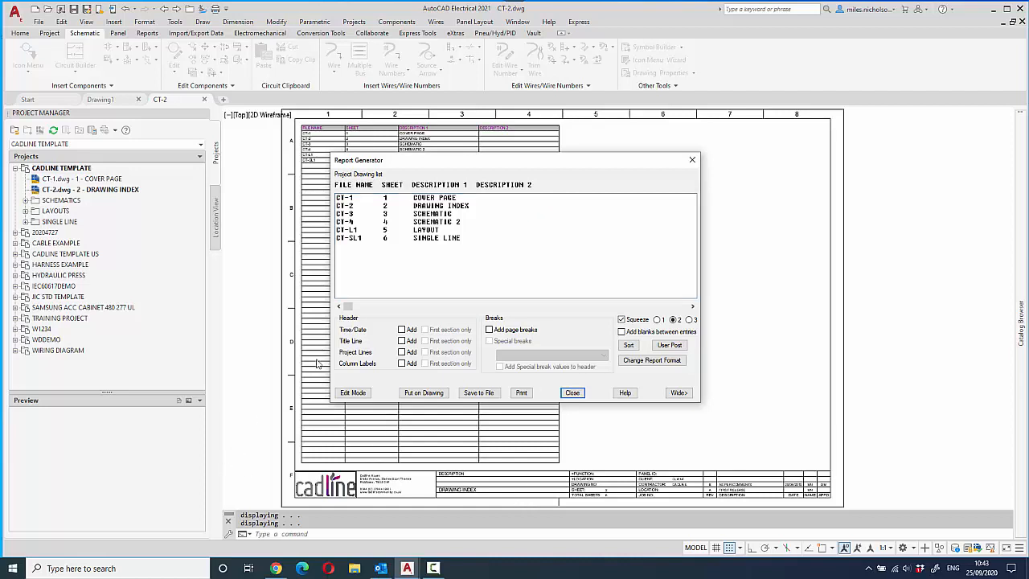
Turn off Force to Maximum Rows and update the existing drawing list table
left_click(423, 393)
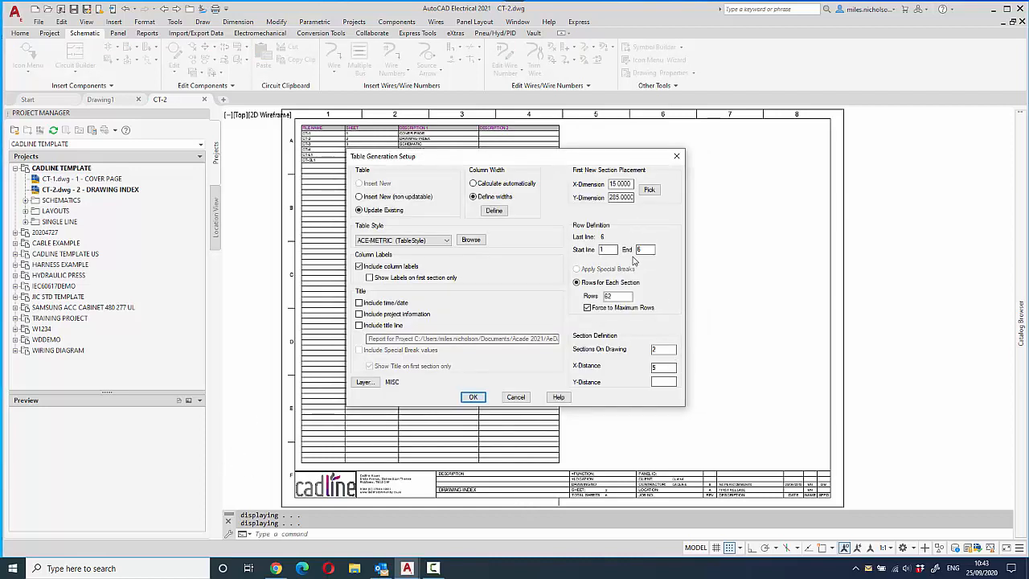
left_click(588, 309)
double_click(619, 297)
left_click(472, 396)
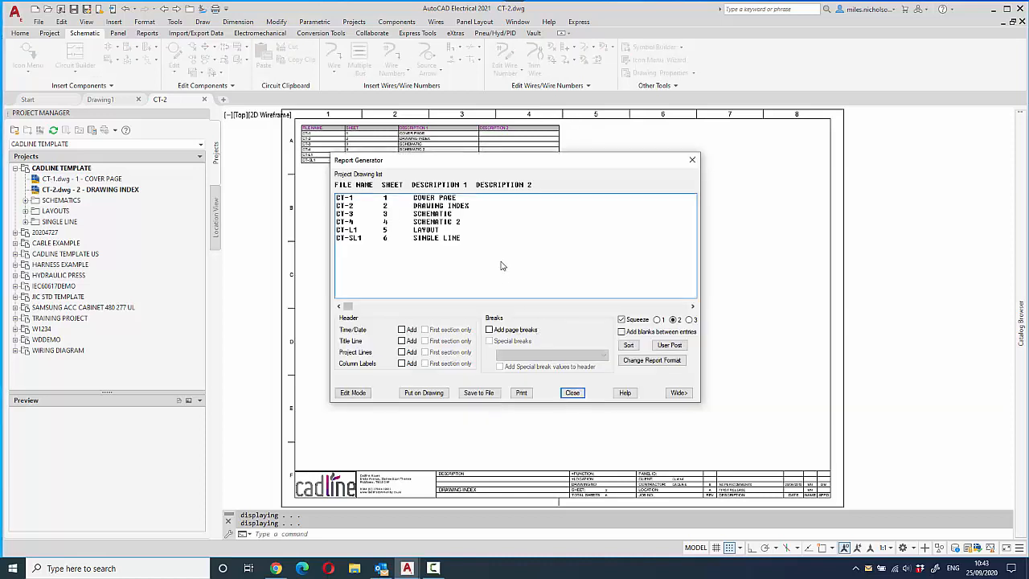
Split the drawing list table across two sections by updating it with 4 rows per section
left_click(434, 396)
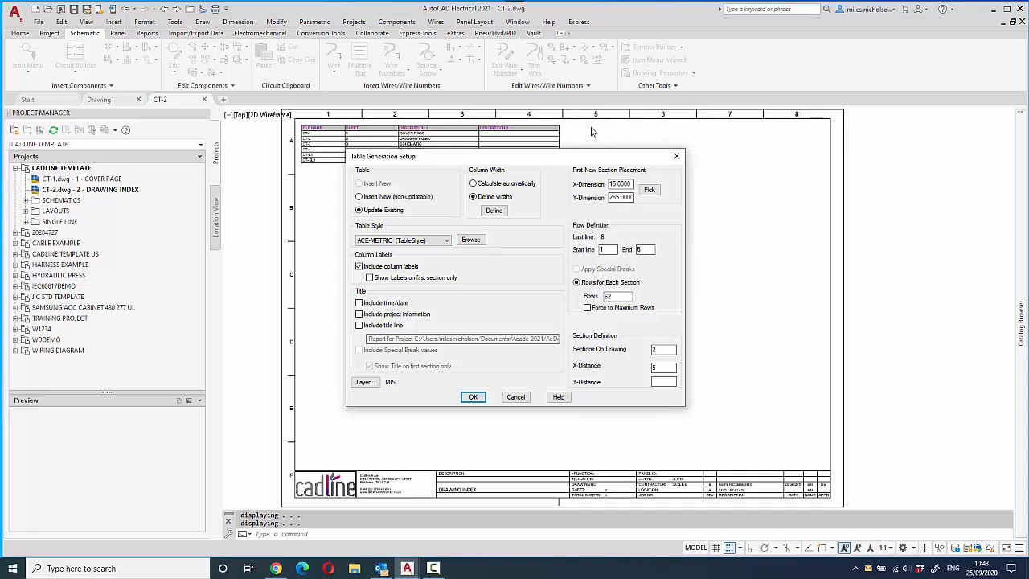
left_click_drag(619, 296, 598, 302)
type("4")
left_click(677, 349)
left_click(472, 396)
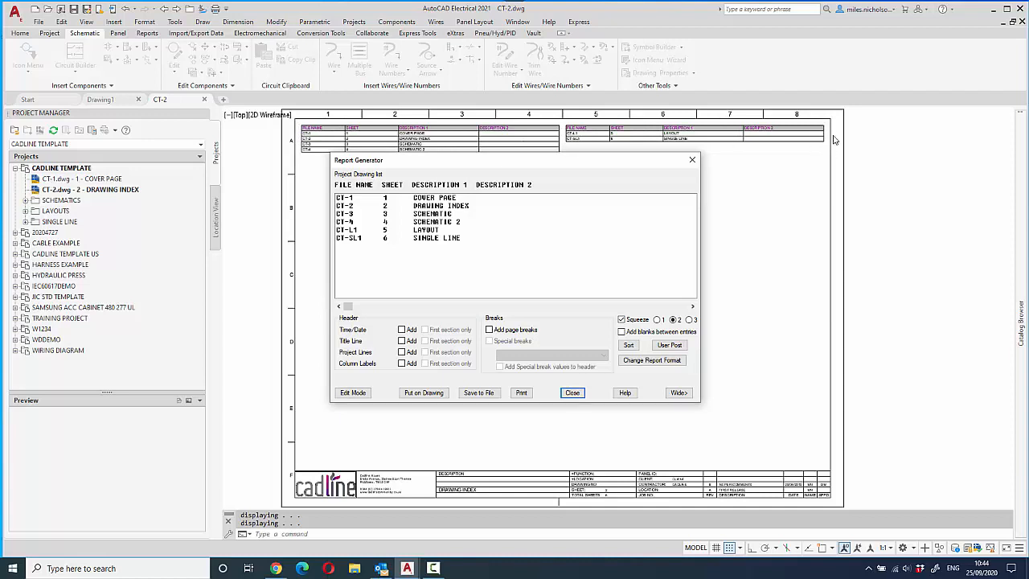
Update the table with 2 rows per section, and cancel choosing a location for the next table section
left_click(424, 393)
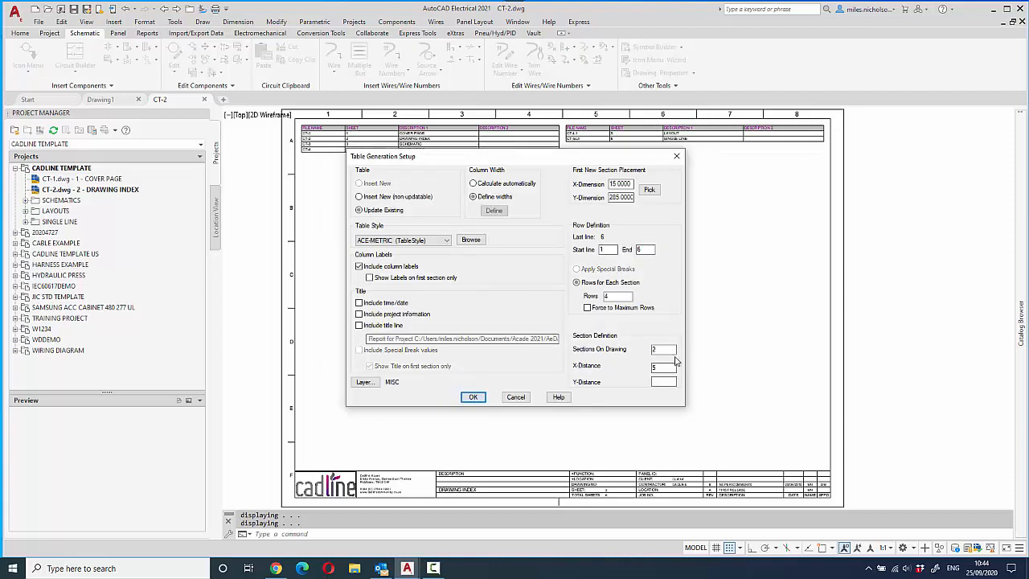
left_click(663, 350)
double_click(608, 296)
left_click(475, 397)
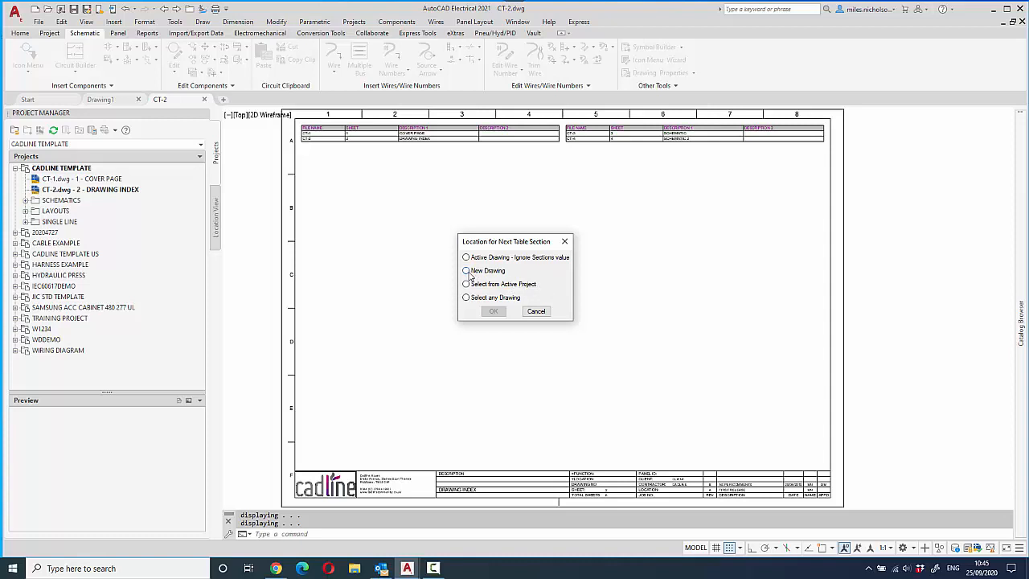
left_click(536, 311)
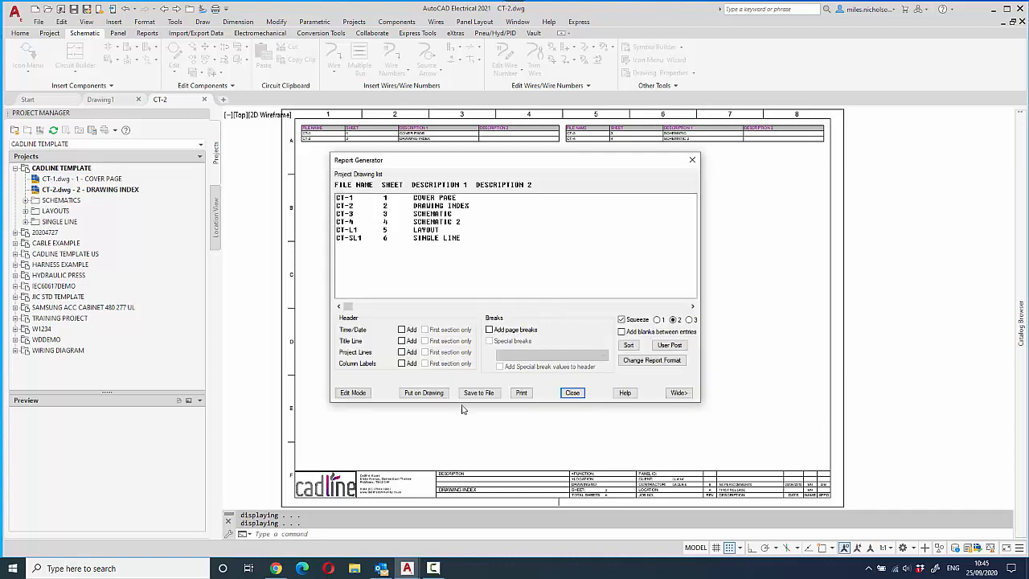
Update the existing drawing list table with 62 rows per section and close the report
left_click(574, 393)
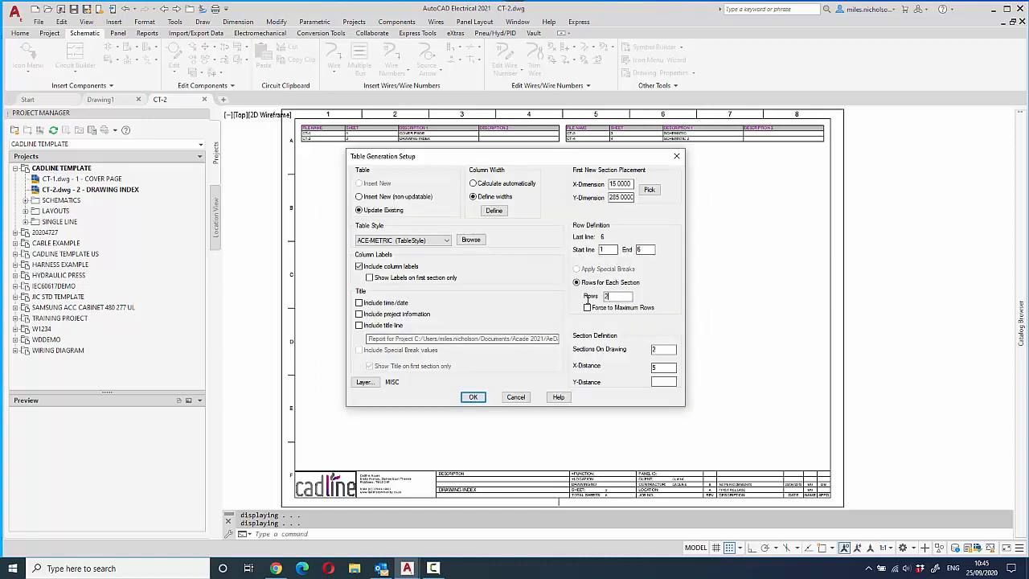
double_click(606, 297)
left_click(472, 397)
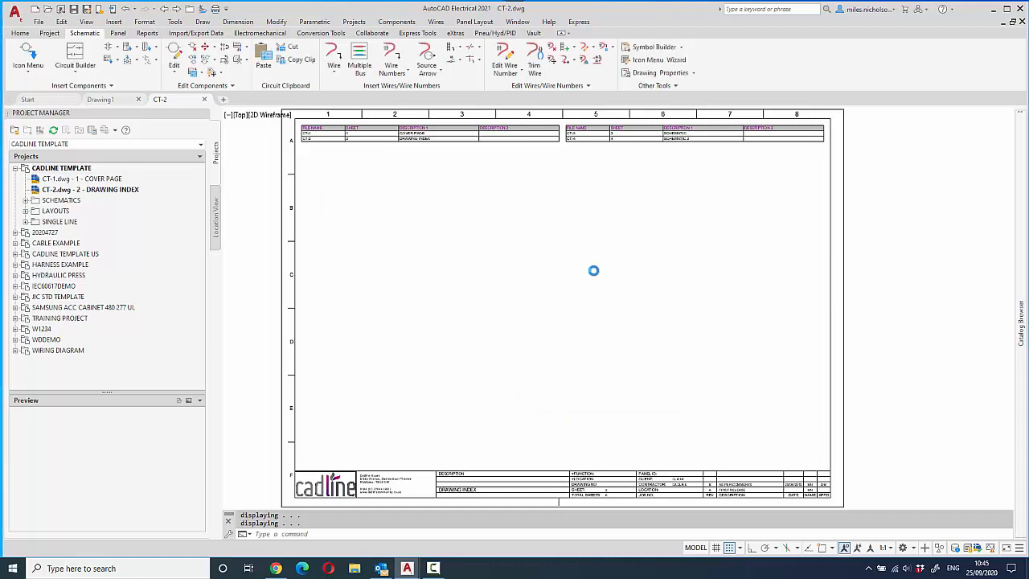
left_click(575, 394)
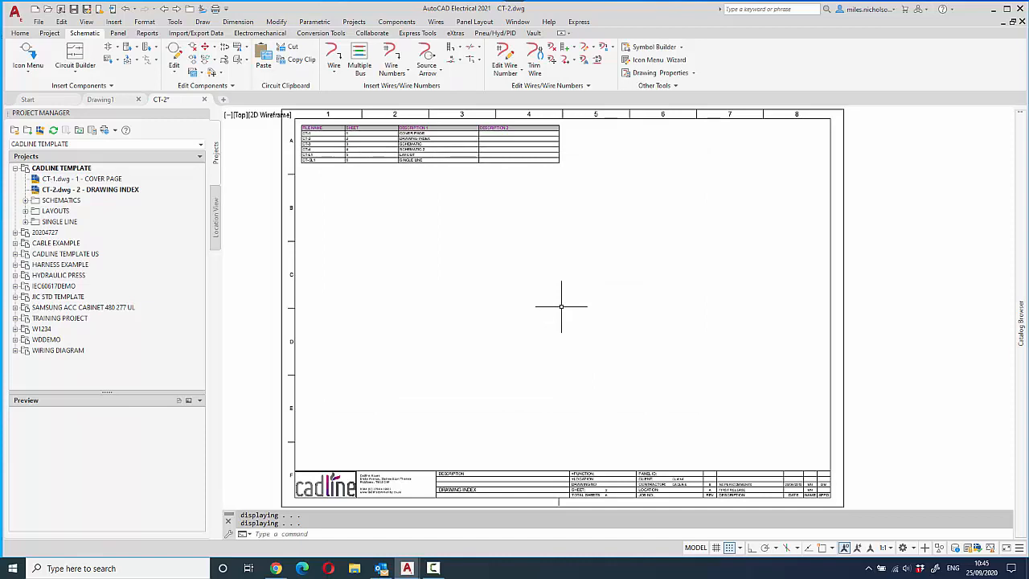
Inspect the Xdata values stored on the drawing list table, including its table settings, and leave them without saving changes
left_click(320, 33)
left_click(162, 59)
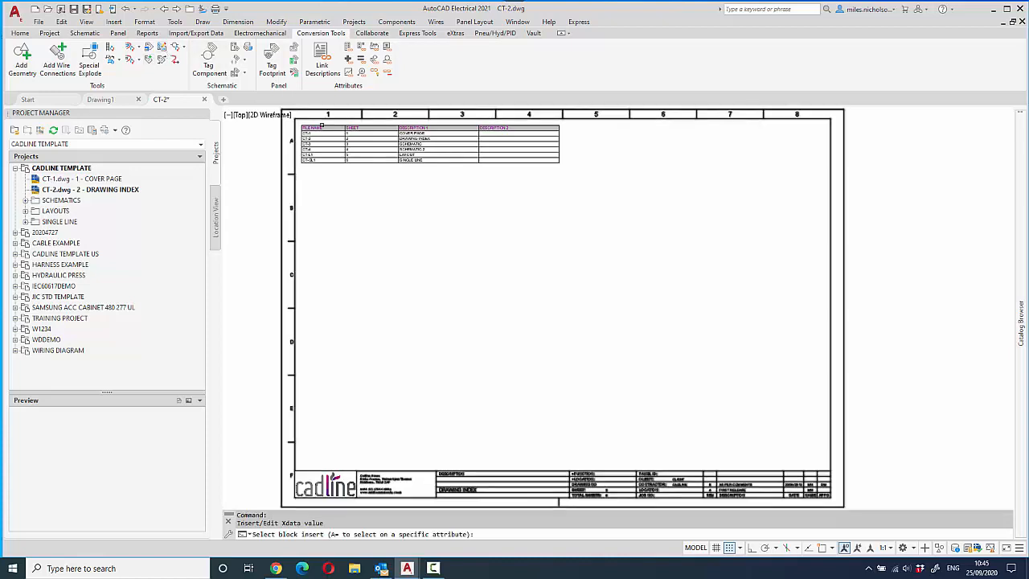
left_click(321, 126)
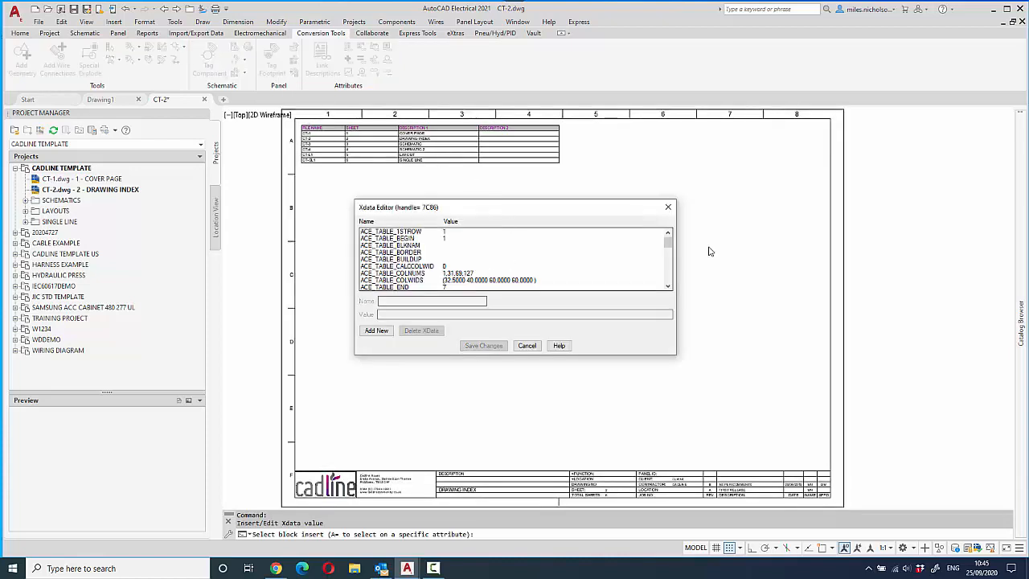
left_click_drag(668, 241, 689, 276)
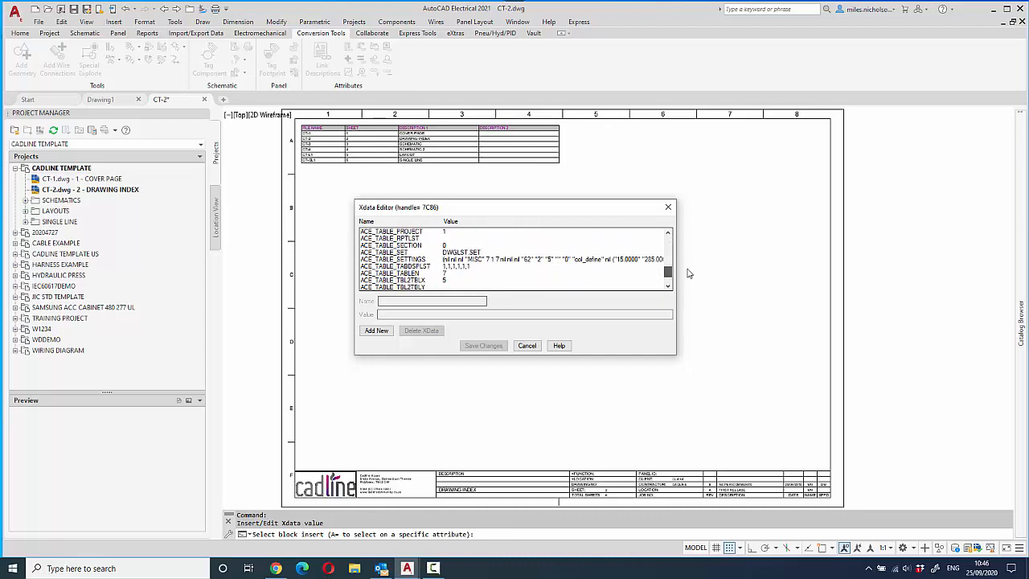
left_click(526, 345)
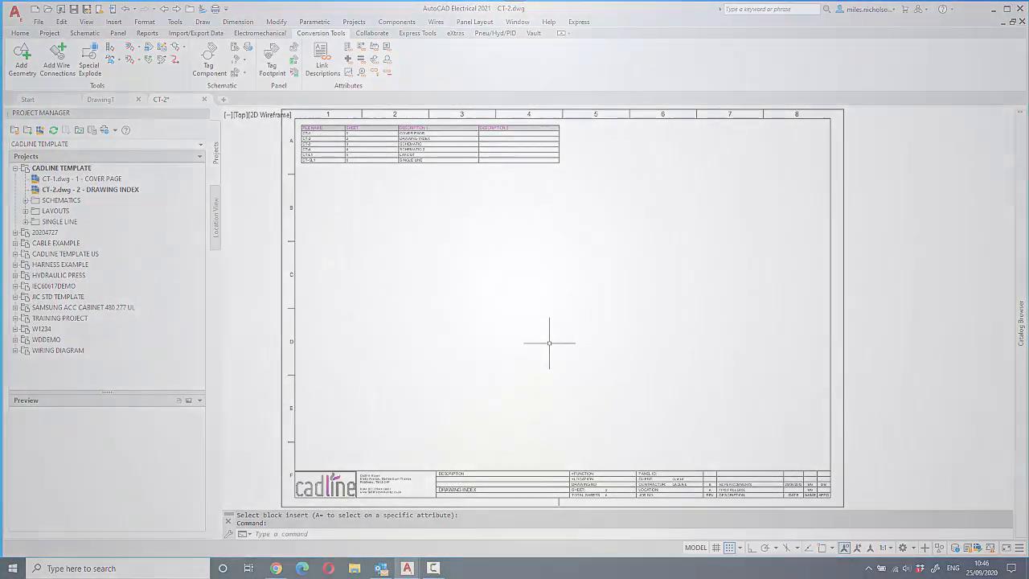